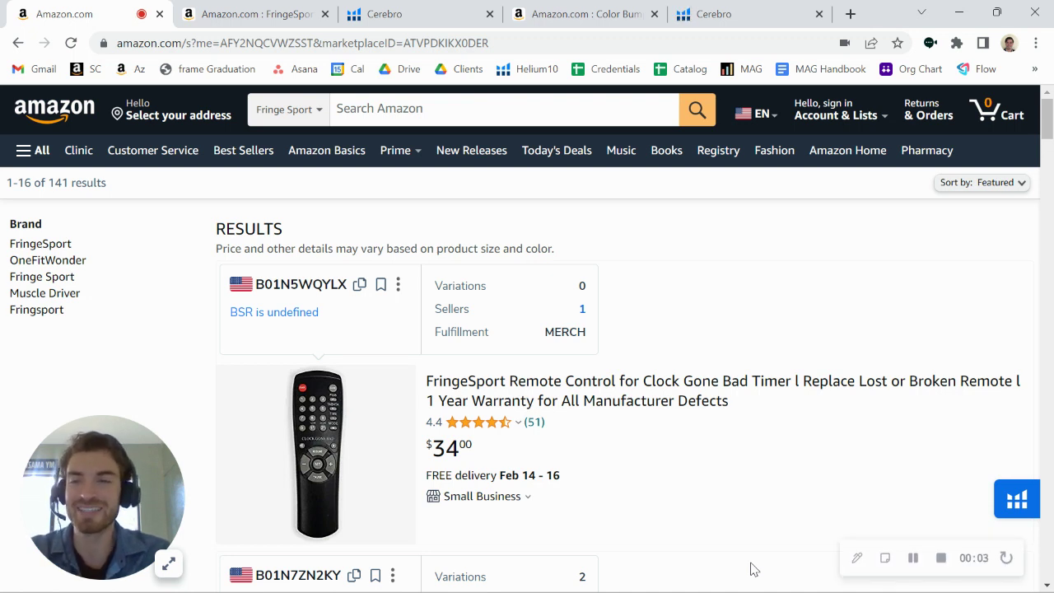
Look through the Fringe Sport seller's product results and their sales rank, variation and fulfillment details.
scroll(588, 359, "down", 12)
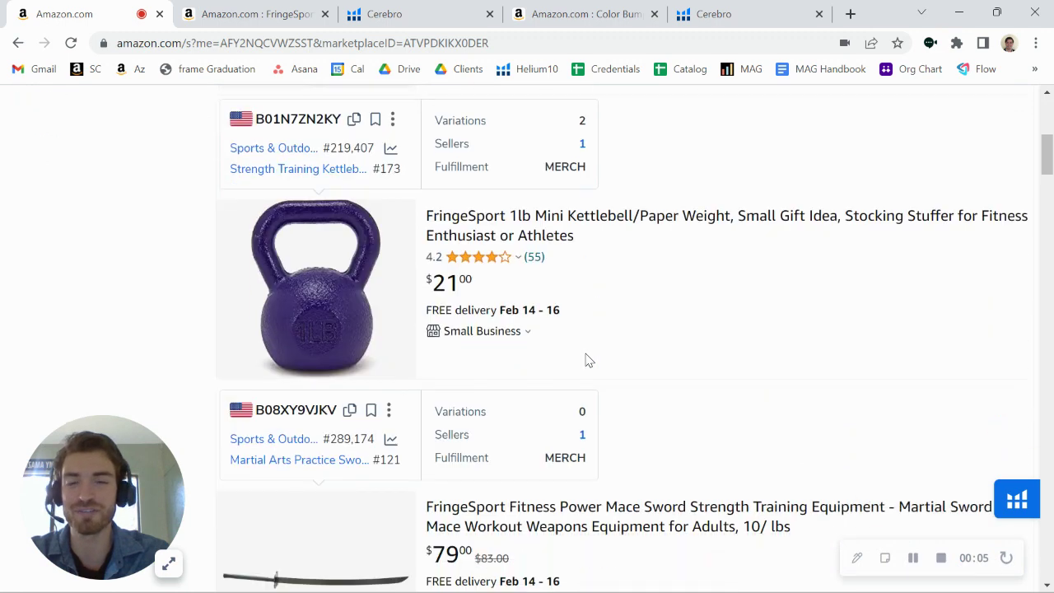
scroll(586, 354, "down", 1)
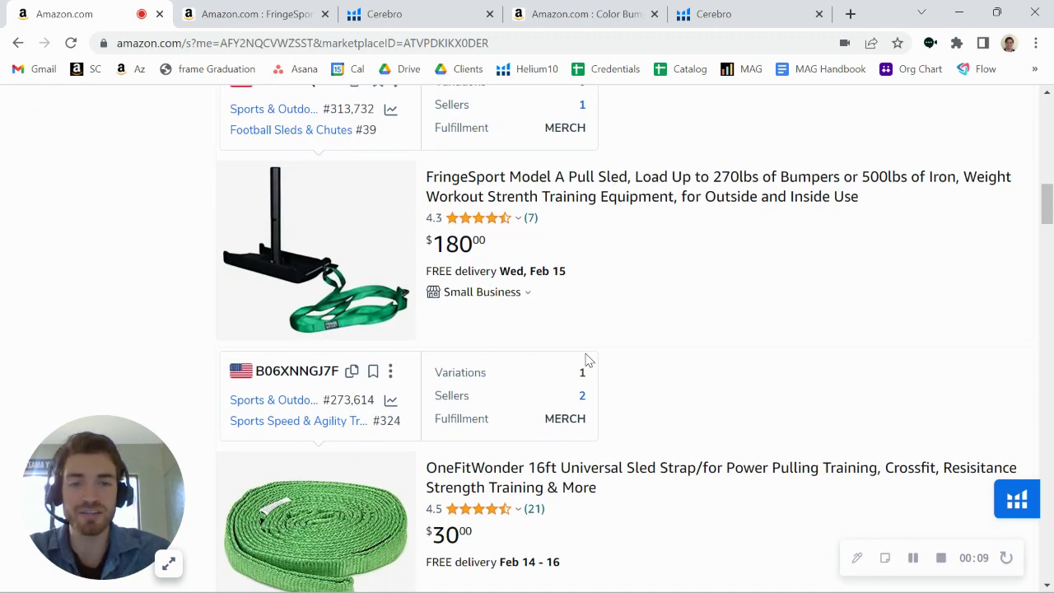
scroll(587, 359, "down", 4)
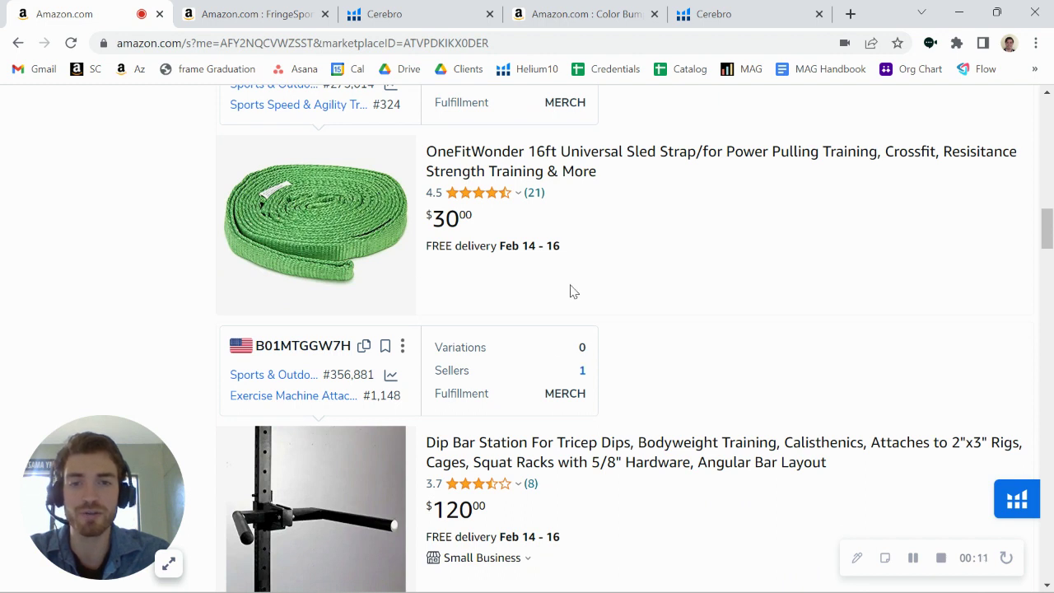
scroll(574, 292, "down", 1)
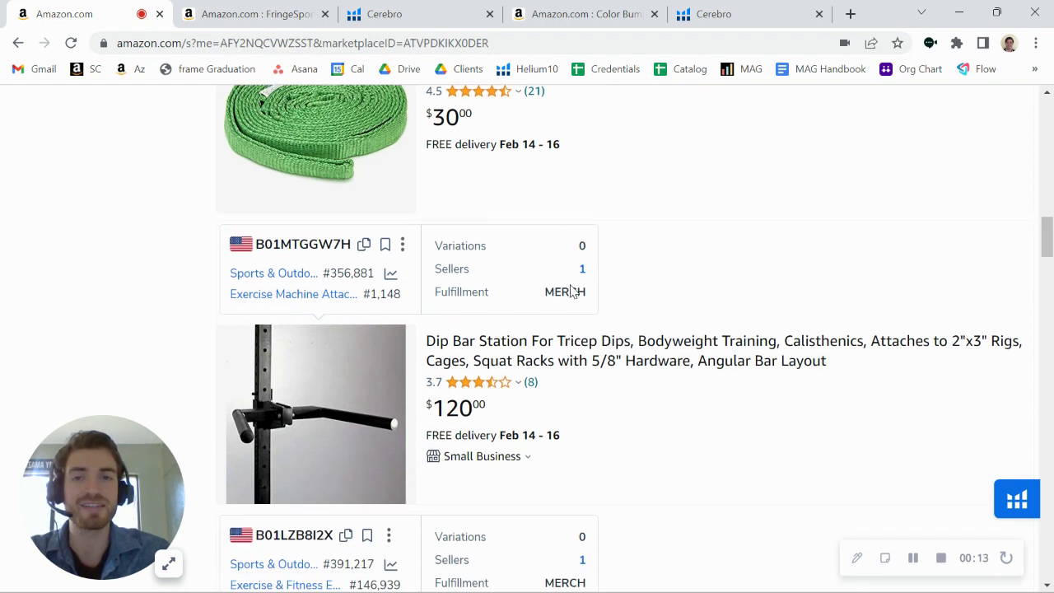
scroll(573, 291, "up", 2)
scroll(574, 291, "up", 2)
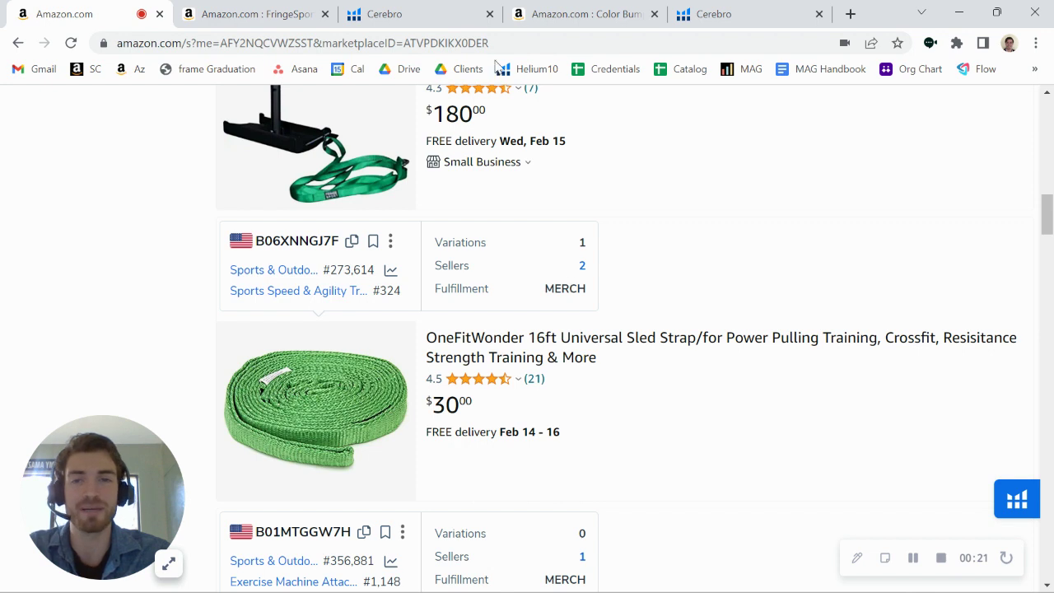
View the FringeSport 1lb Mini Kettlebell listing and its keyword distribution in the Cerebro report for B01N7ZN2KY.
left_click(263, 12)
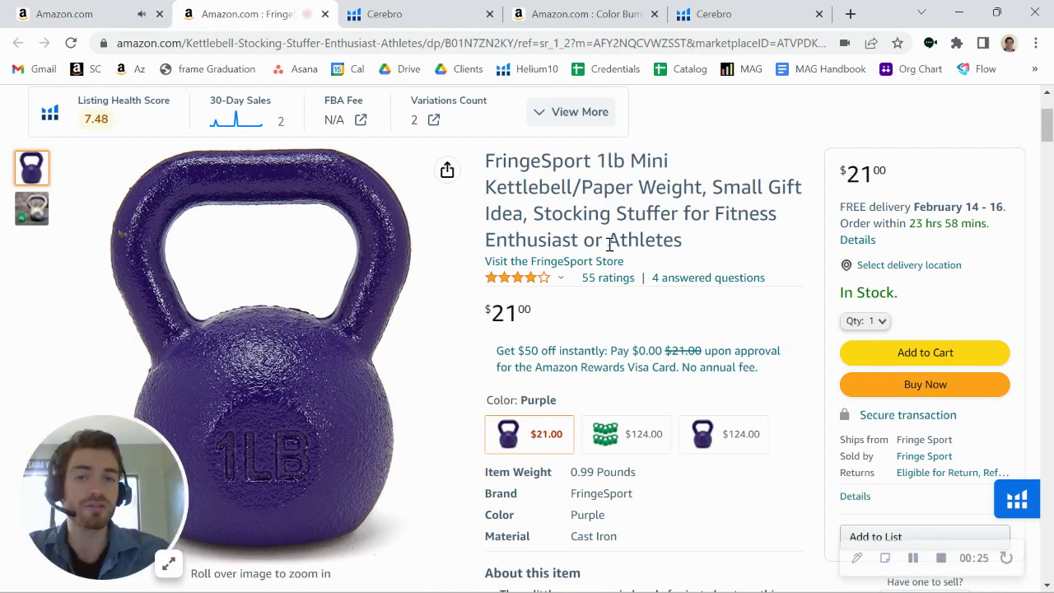
left_click(393, 12)
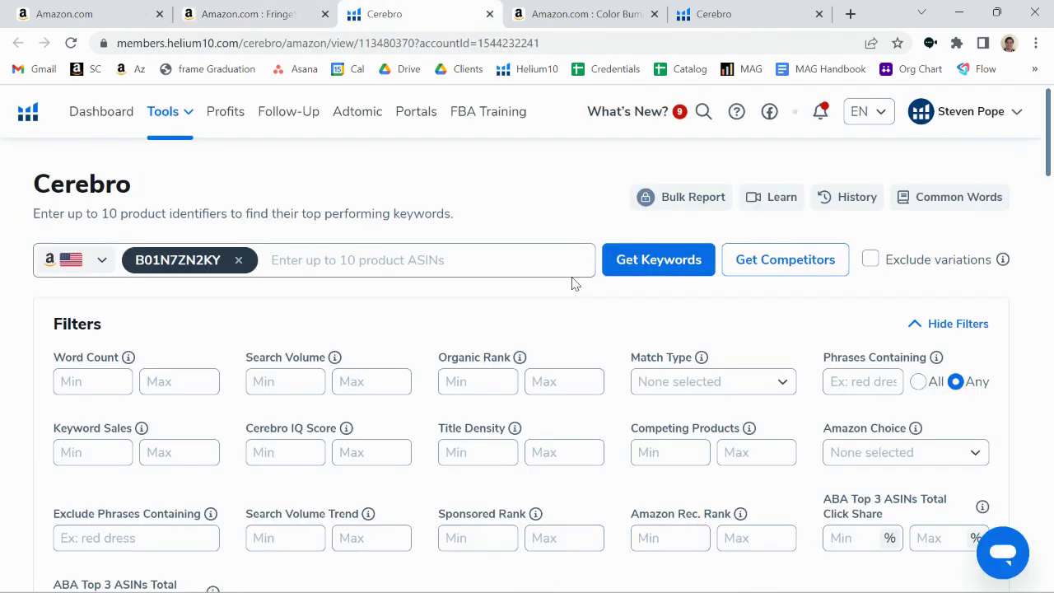
scroll(574, 283, "down", 3)
scroll(574, 284, "down", 3)
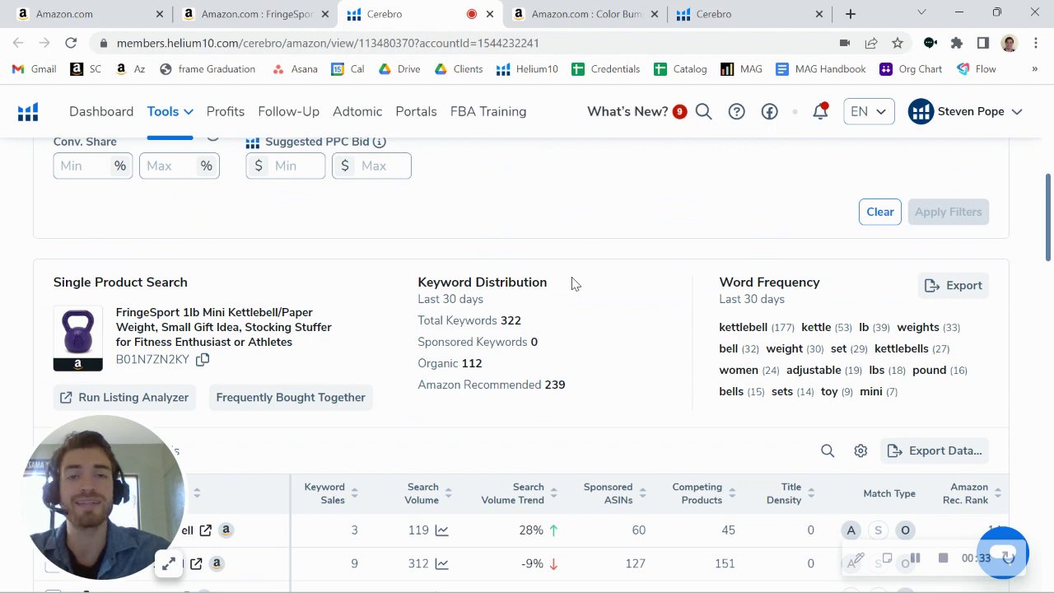
View the keyword distribution of the Color Bumper Plate Sets in the Cerebro report for B0744XGXX6.
left_click(580, 14)
left_click(713, 14)
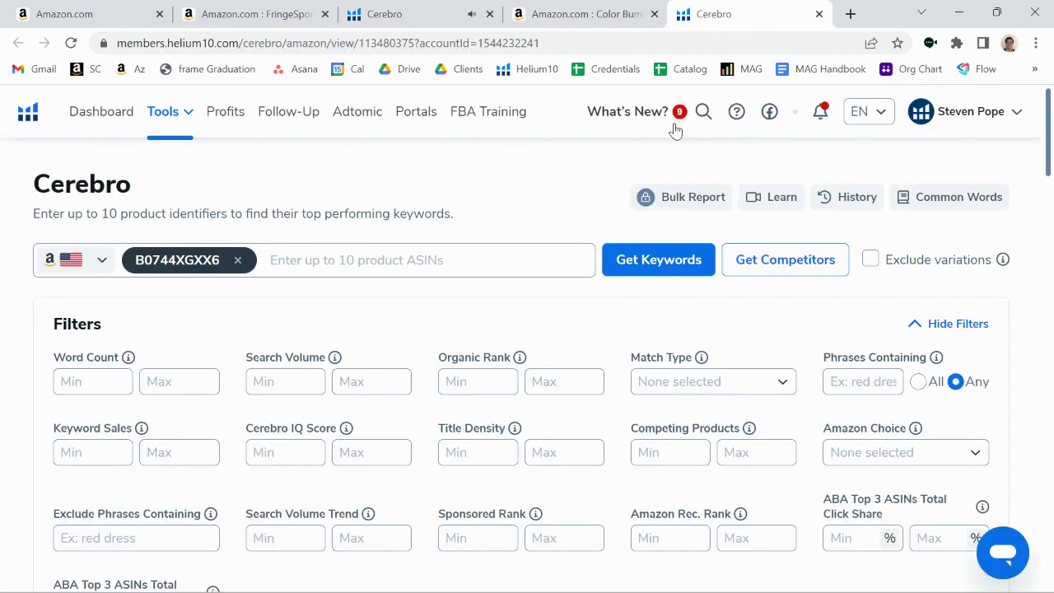
scroll(630, 236, "down", 5)
scroll(631, 235, "down", 3)
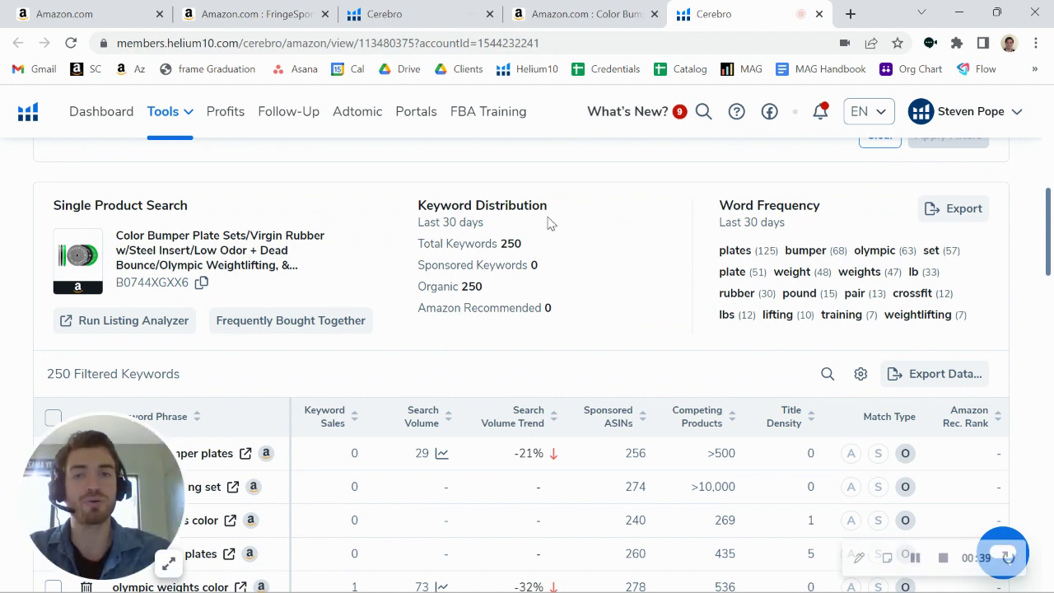
Examine the mini kettlebell's organic keyword count and the organic ranks of its keywords, such as "baby kettle bell", in Cerebro.
left_click(384, 12)
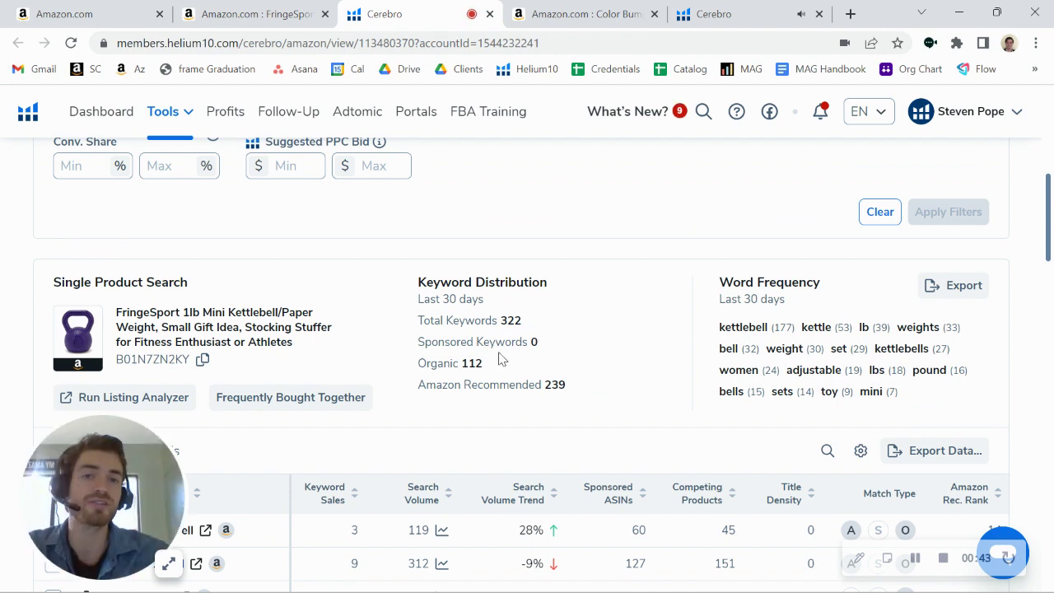
scroll(502, 359, "down", 1)
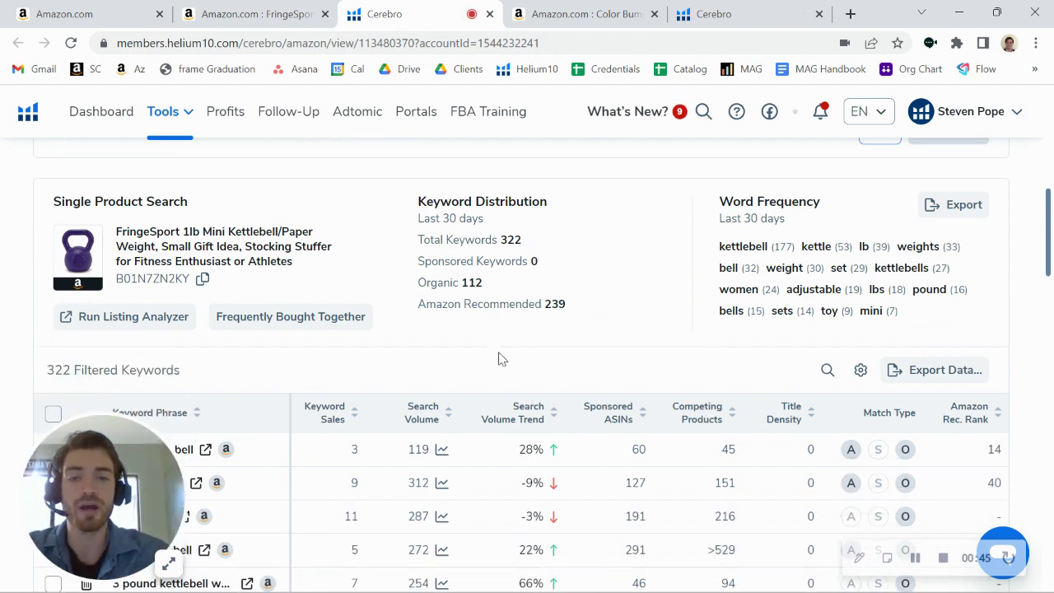
scroll(502, 359, "down", 1)
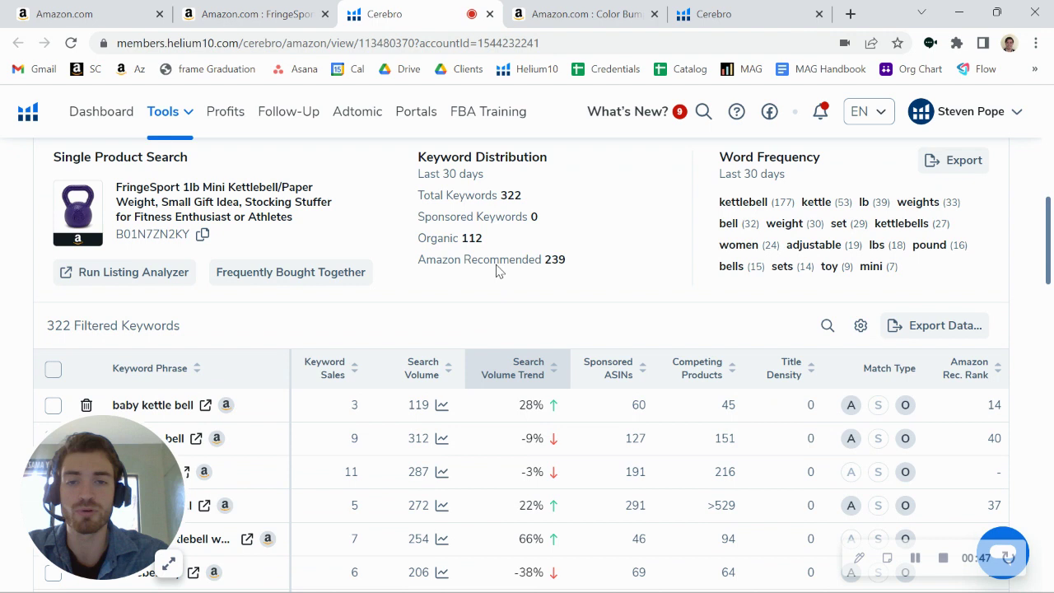
left_click_drag(465, 240, 484, 239)
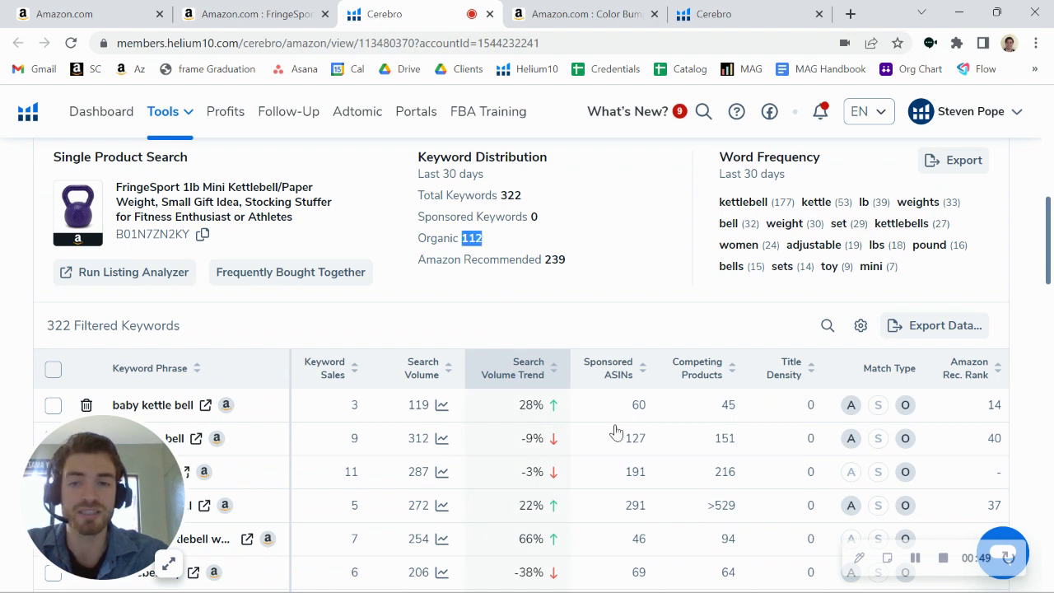
scroll(614, 432, "right", 2)
scroll(616, 431, "down", 1)
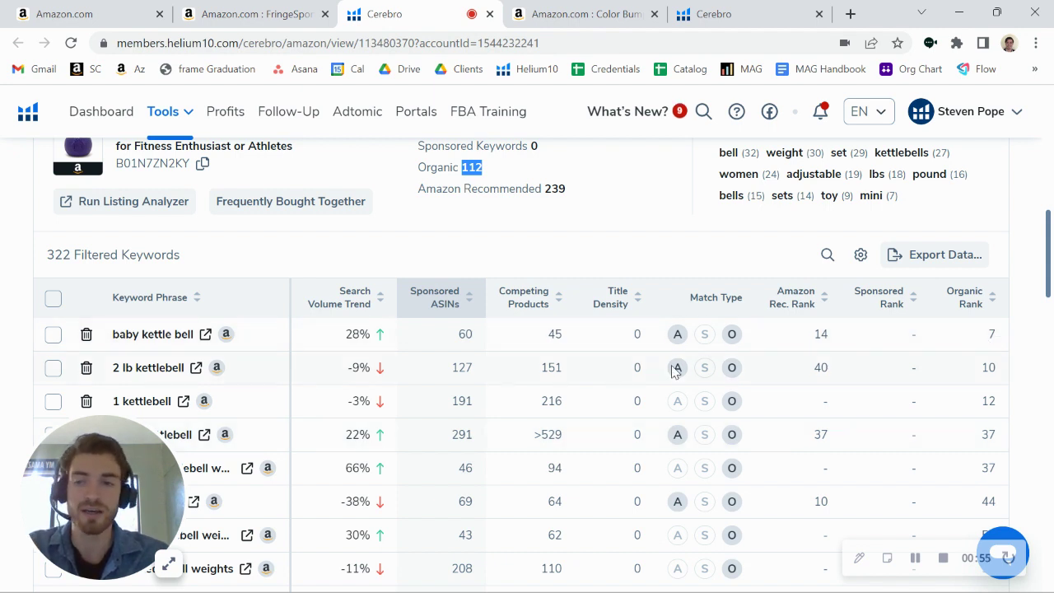
left_click_drag(195, 334, 106, 335)
Examine the bumper plate set's keywords in Cerebro, comparing organic rank, sponsored rank, search volume and the sponsored keyword count.
left_click(715, 14)
scroll(580, 294, "down", 1)
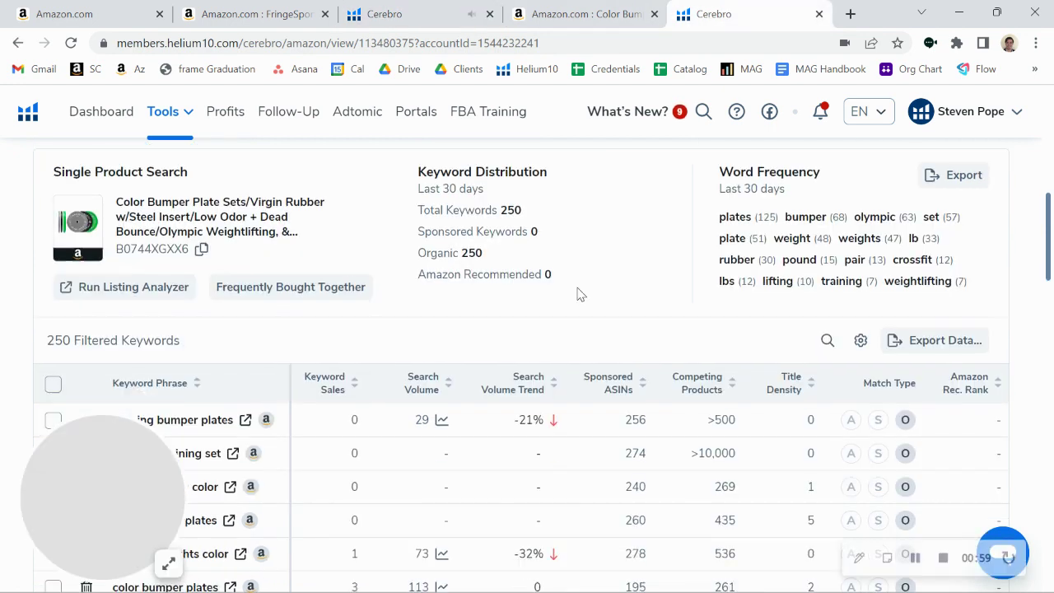
scroll(579, 294, "down", 2)
scroll(576, 294, "right", 2)
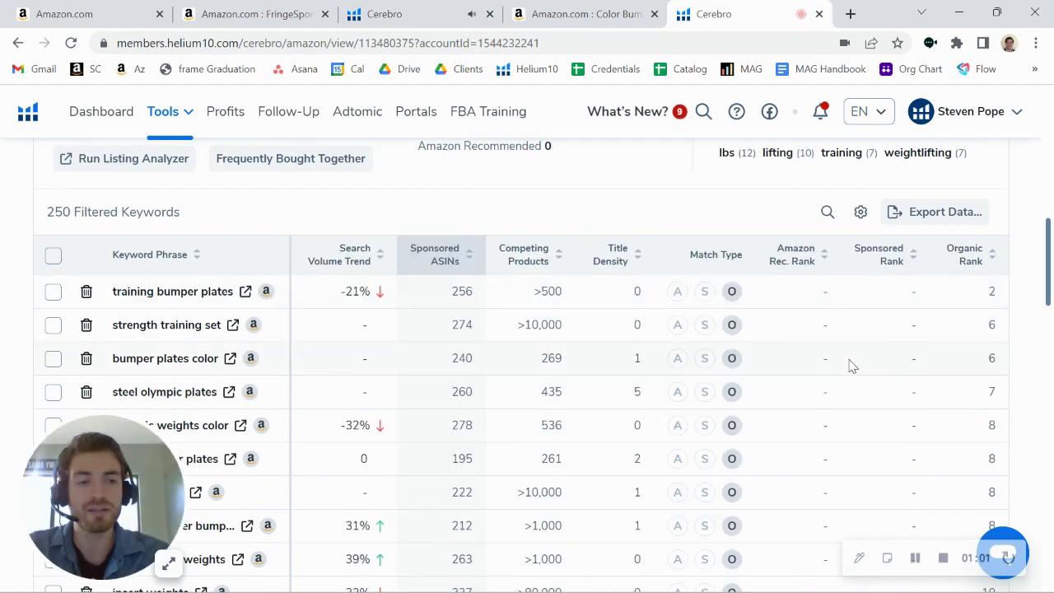
scroll(851, 365, "down", 2)
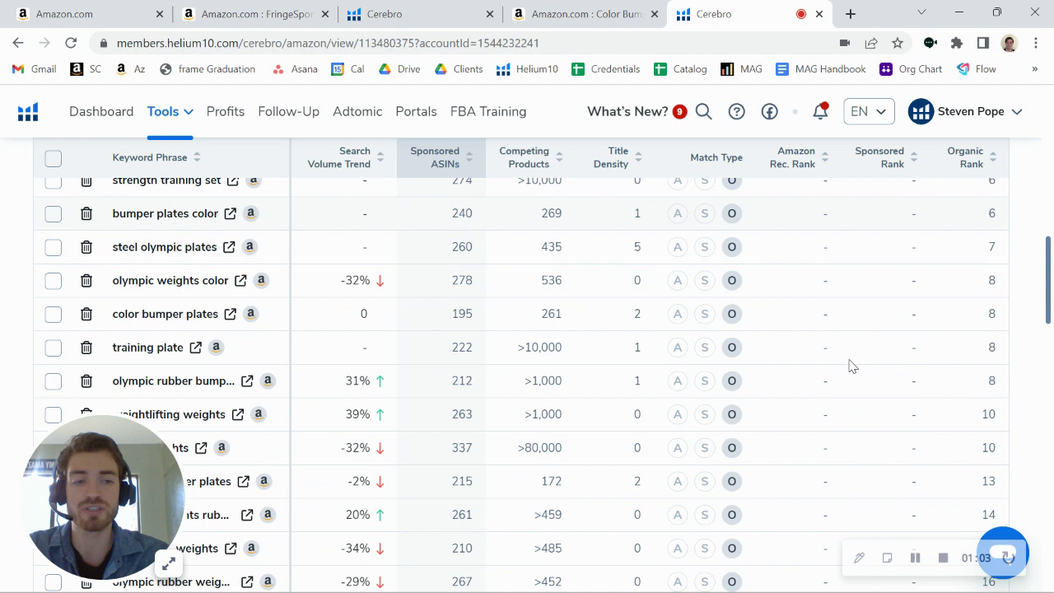
scroll(850, 365, "up", 1)
scroll(850, 359, "left", 2)
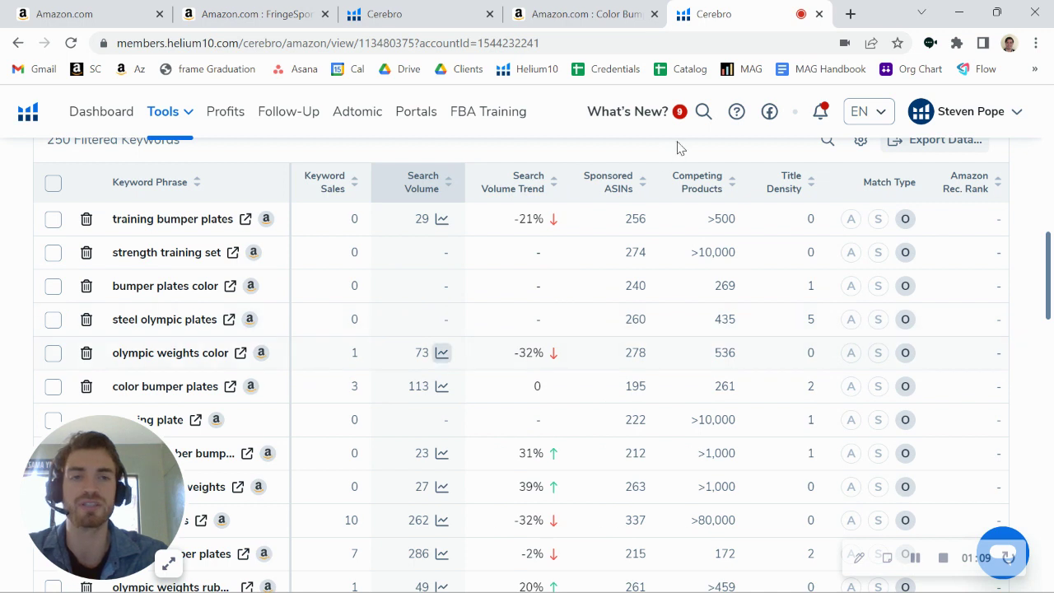
scroll(599, 335, "up", 3)
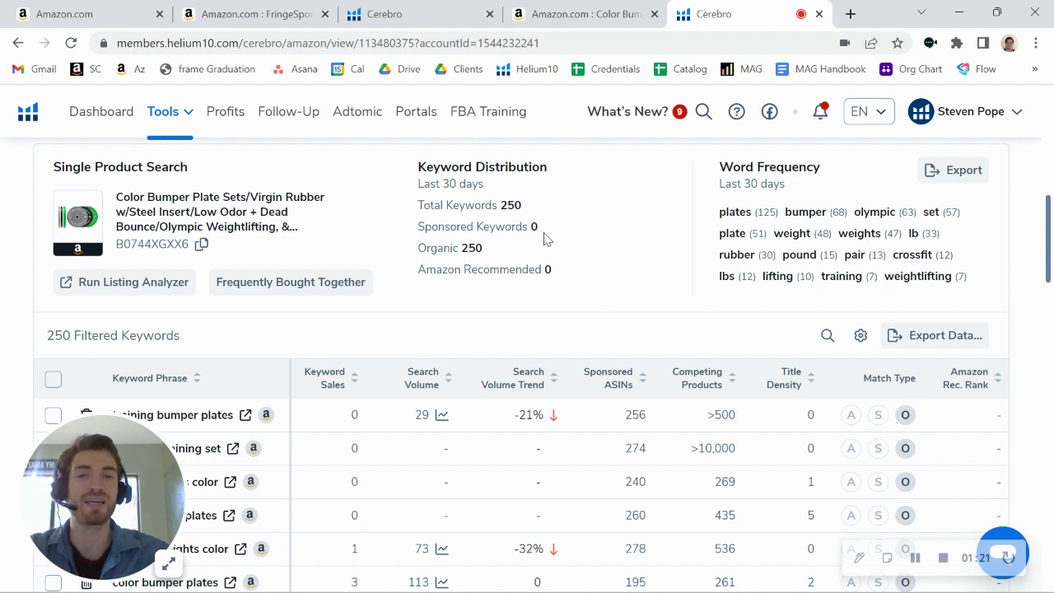
Review the mini kettlebell listing's images, description and product information on Amazon.
left_click(286, 8)
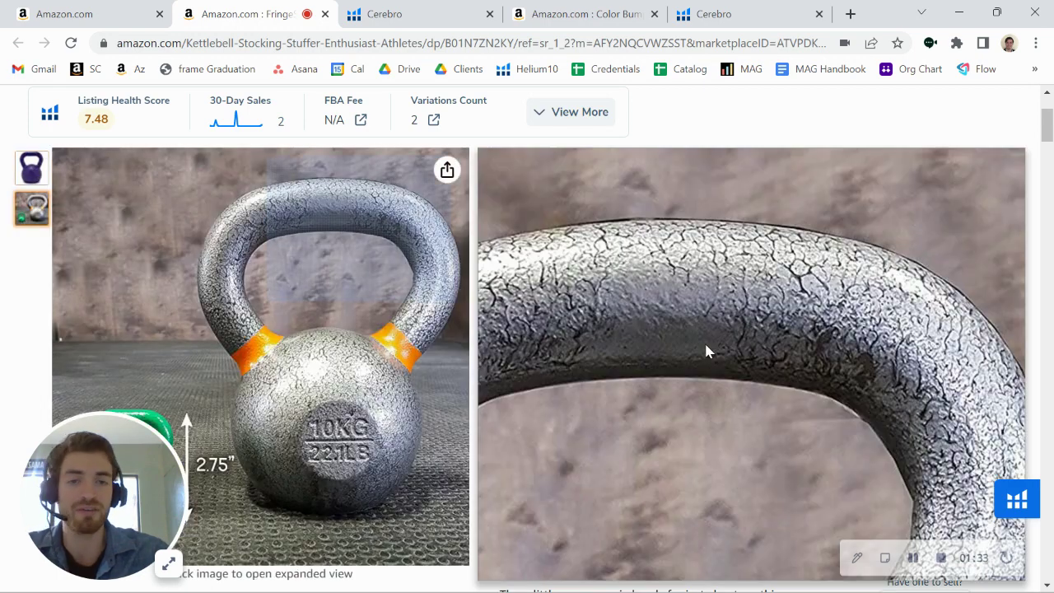
scroll(707, 353, "down", 3)
scroll(706, 353, "down", 15)
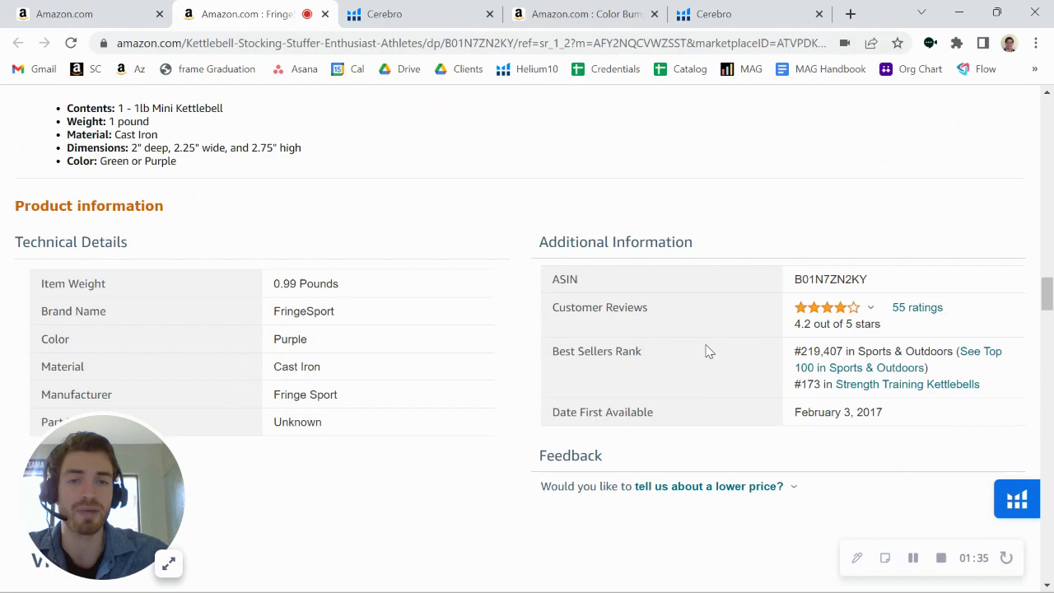
scroll(708, 351, "up", 10)
scroll(707, 352, "up", 20)
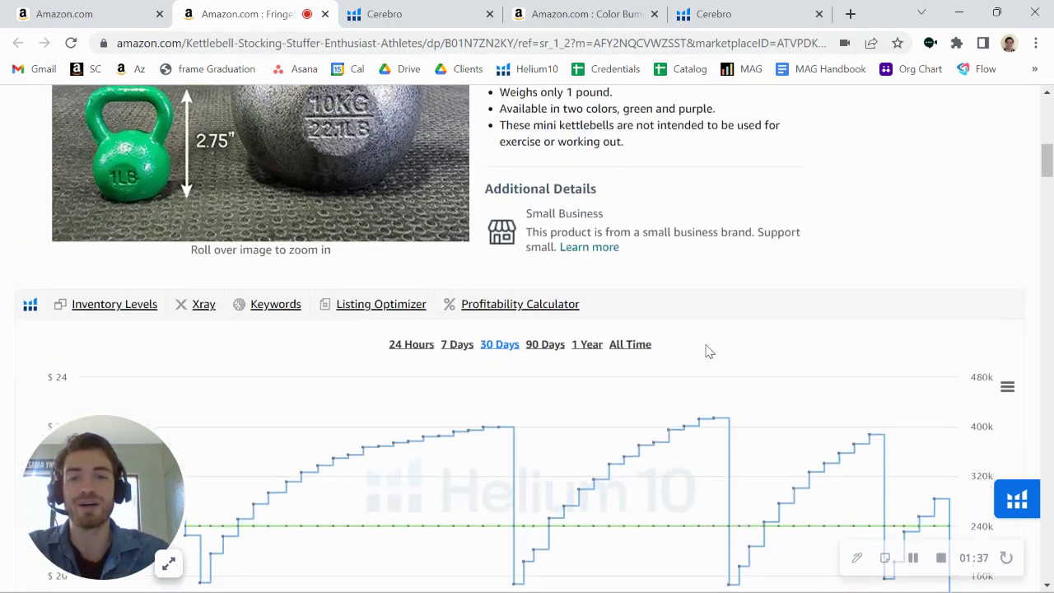
scroll(706, 353, "down", 2)
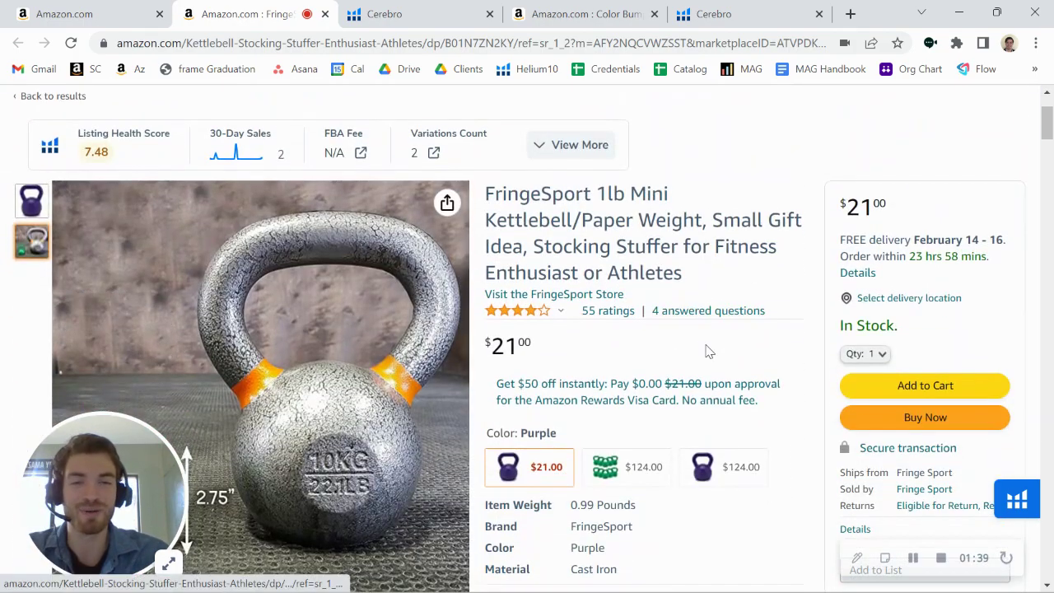
Review the Color Bumper Plate Sets listing's images and description, and follow its OneFitWonder brand link.
left_click(613, 14)
scroll(588, 235, "up", 4)
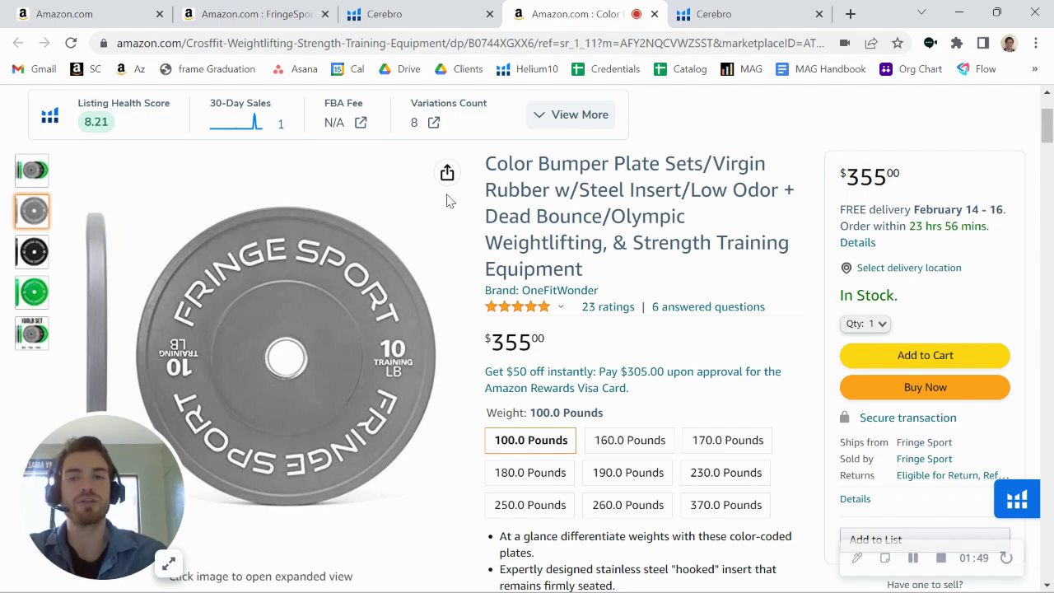
scroll(656, 298, "down", 20)
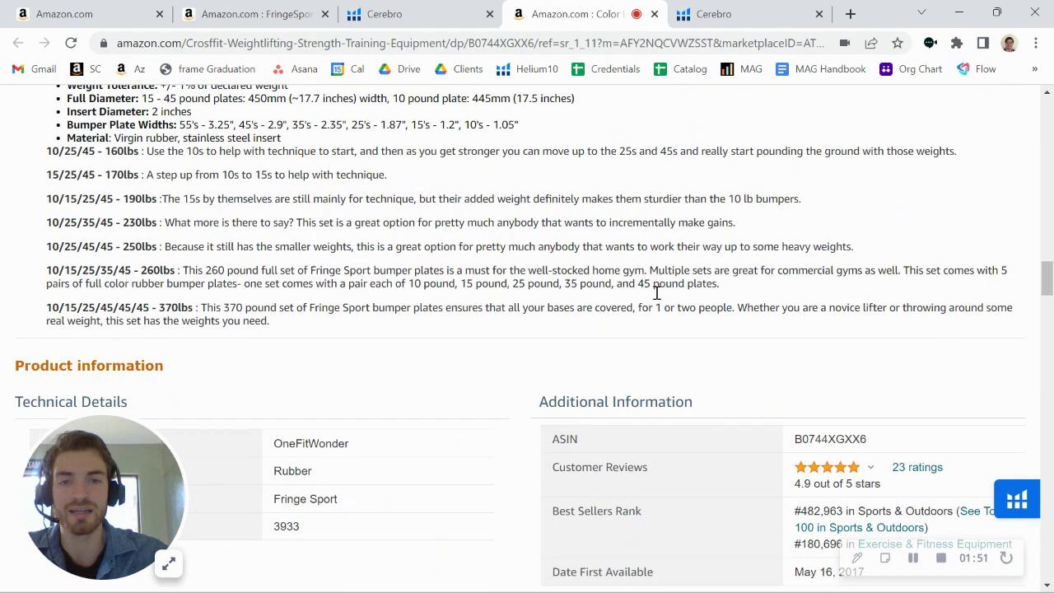
scroll(656, 298, "up", 15)
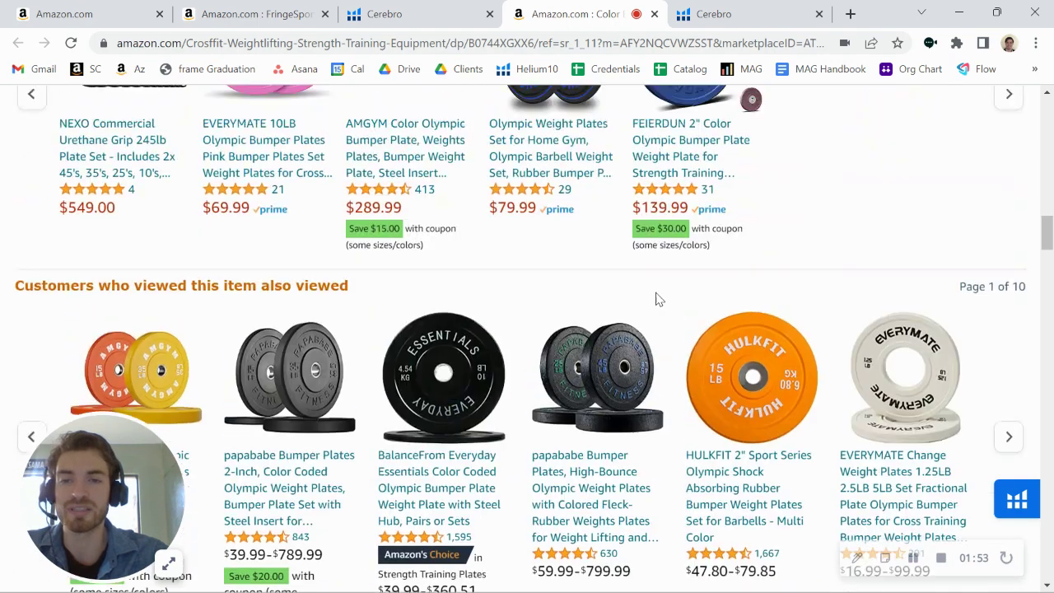
scroll(656, 298, "up", 10)
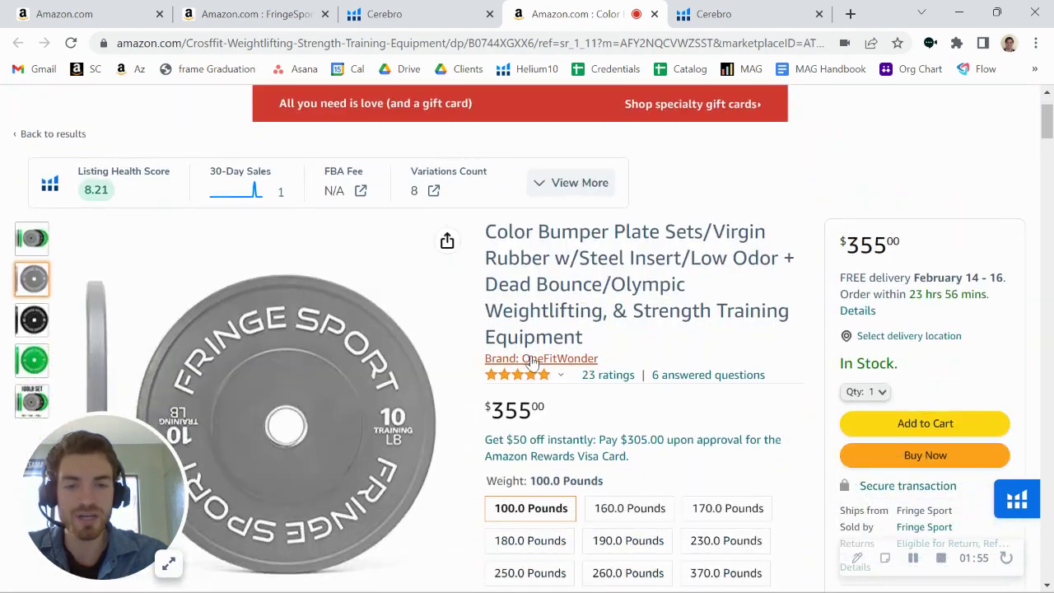
left_click(527, 359)
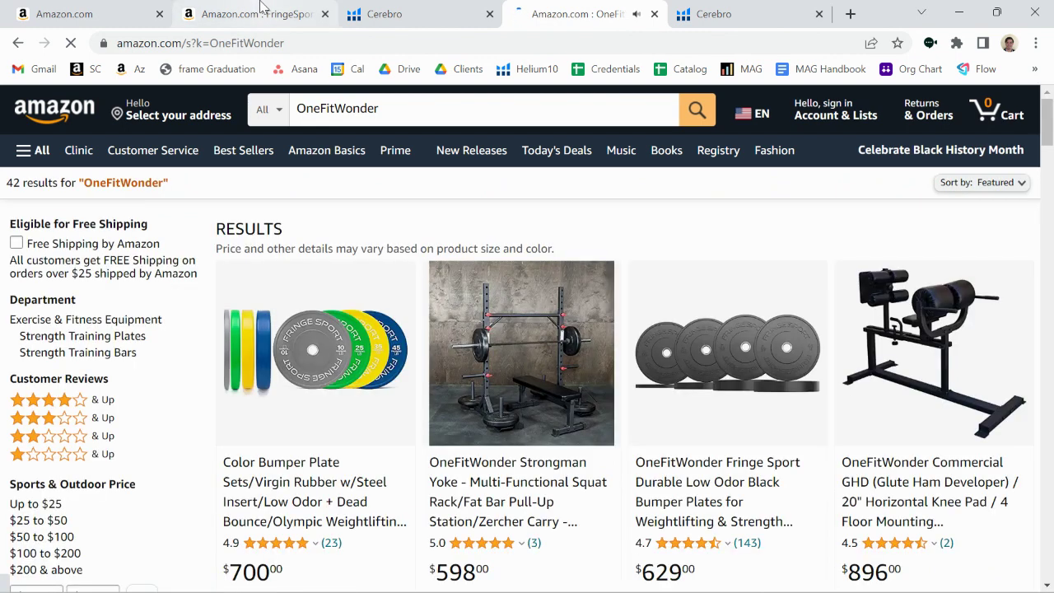
Open the FringeSport store from the mini kettlebell listing and look through its home page banners and product tiles.
left_click(251, 14)
left_click(528, 295)
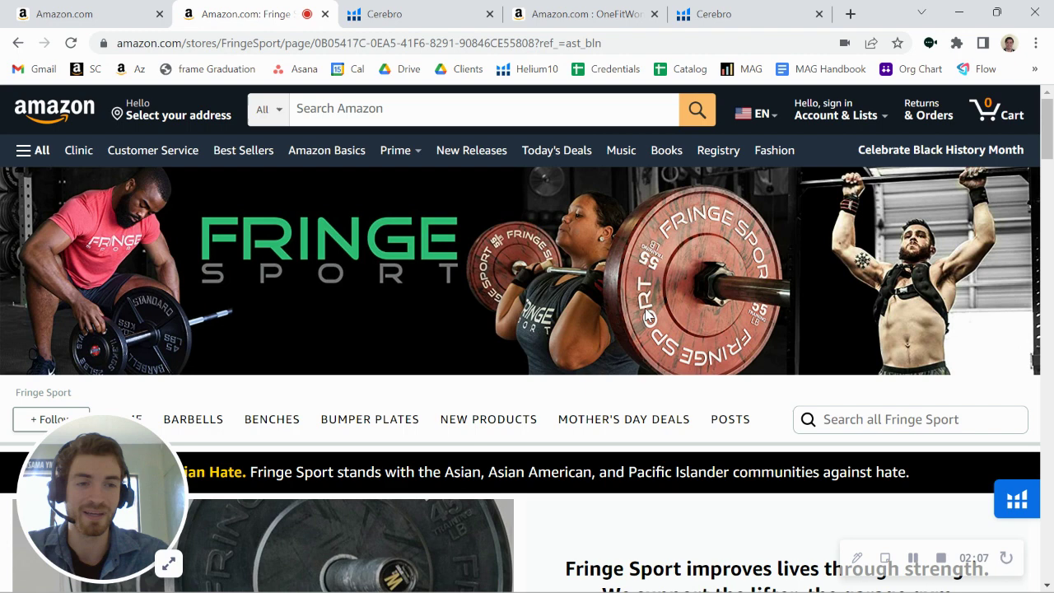
scroll(647, 315, "down", 10)
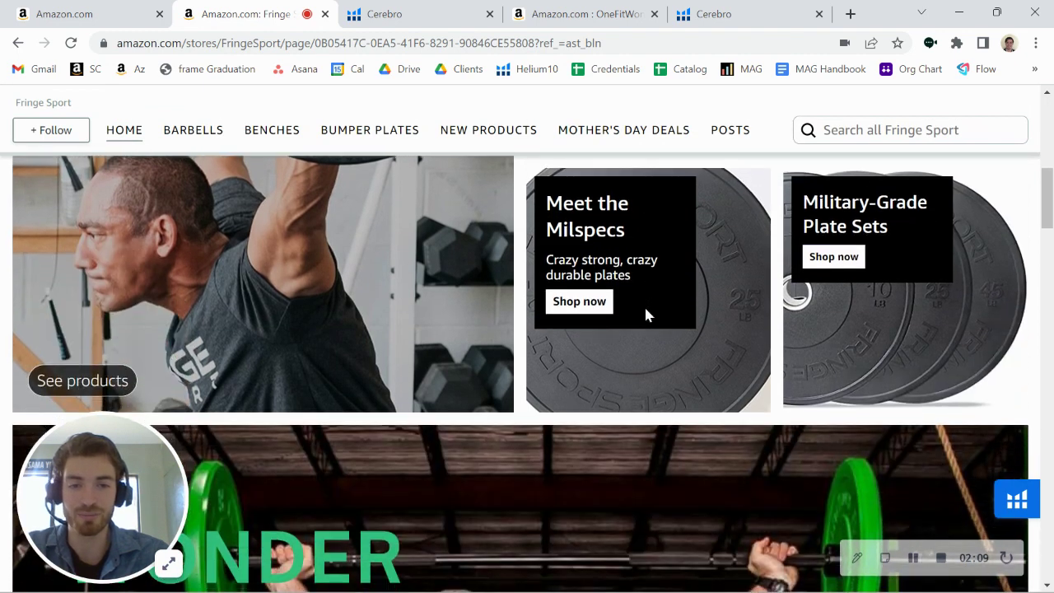
scroll(646, 316, "down", 4)
scroll(642, 315, "up", 2)
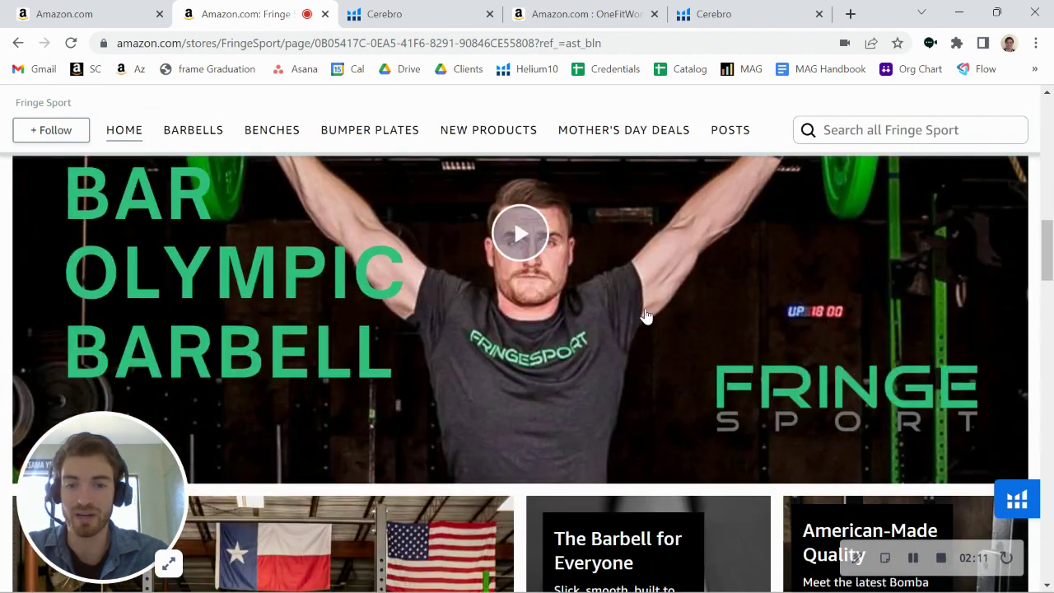
scroll(642, 316, "down", 4)
mouse_move(305, 375)
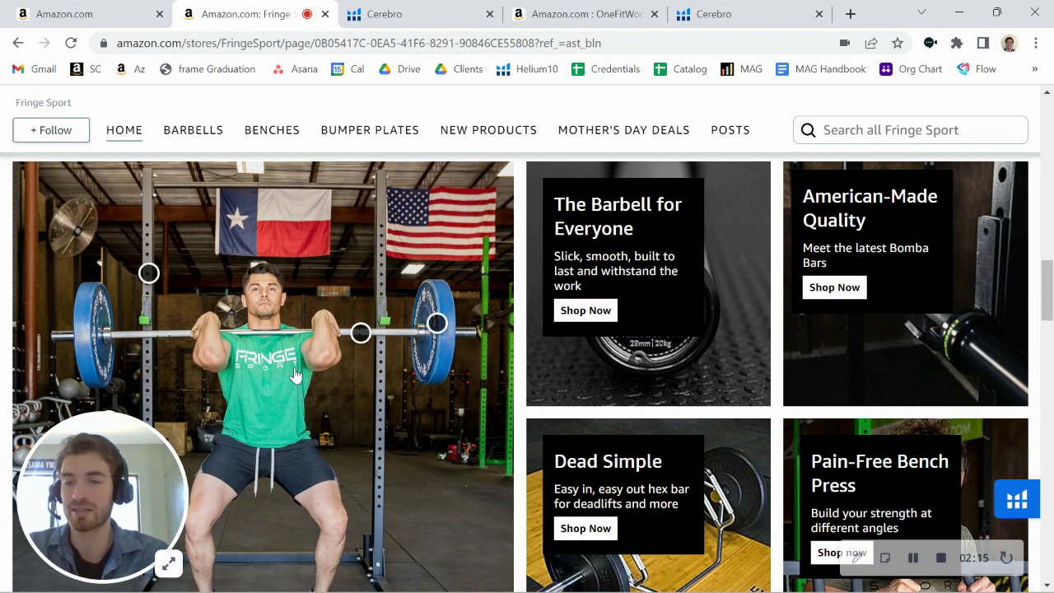
scroll(296, 374, "down", 10)
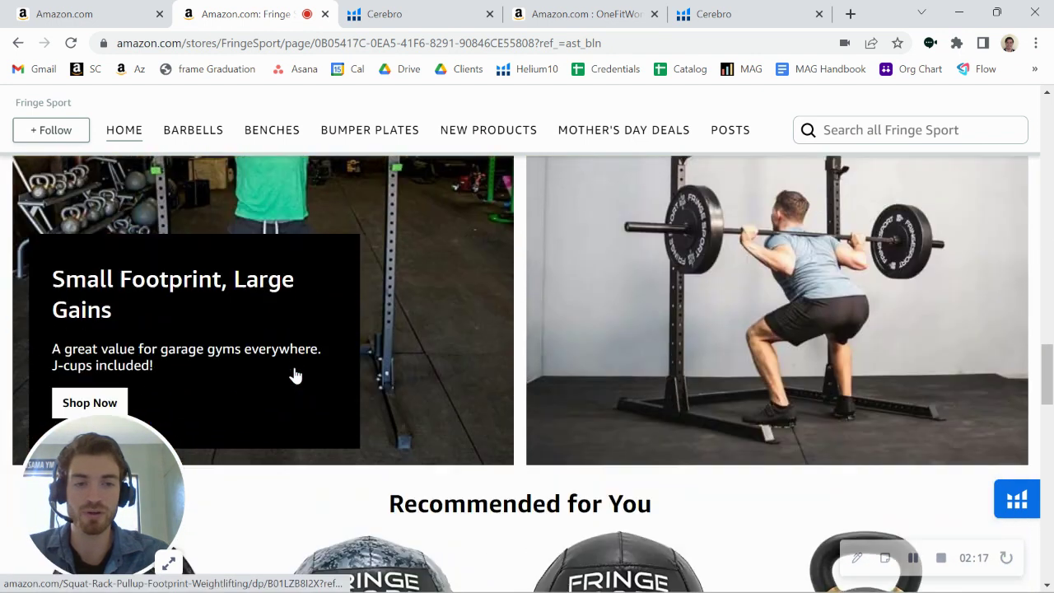
scroll(296, 374, "up", 2)
scroll(511, 306, "up", 10)
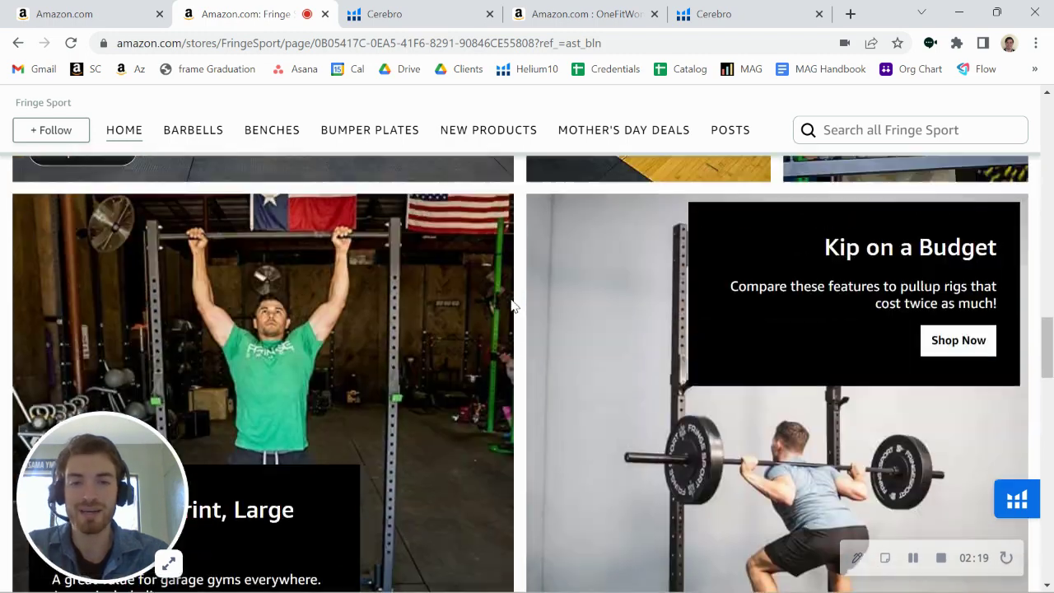
Return from the FringeSport store to the mini kettlebell listing, and open myamazonguy.com in a new browser tab.
scroll(511, 306, "up", 5)
left_click(18, 42)
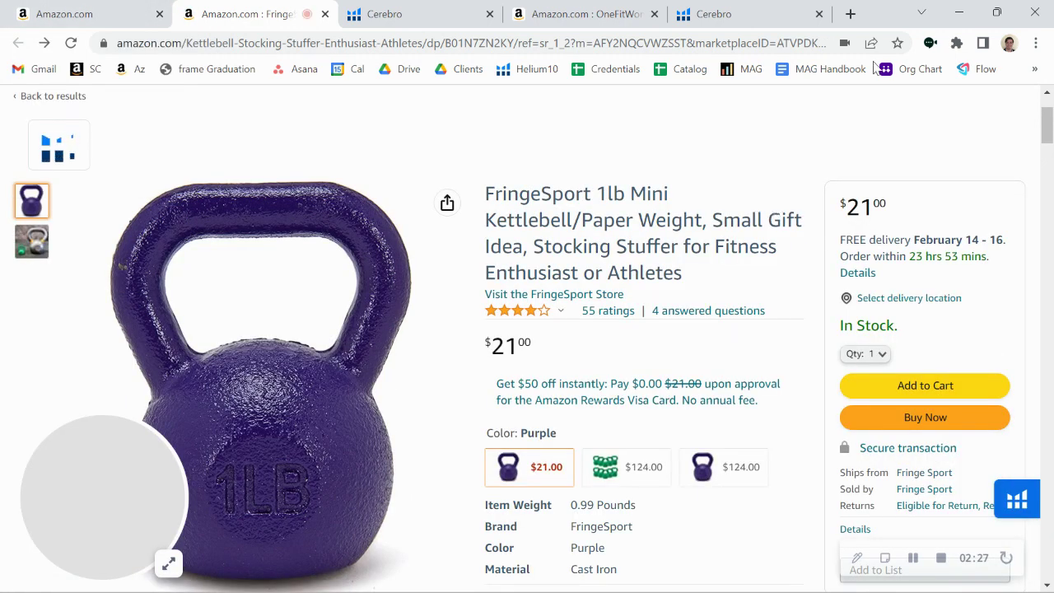
left_click(850, 14)
type("my")
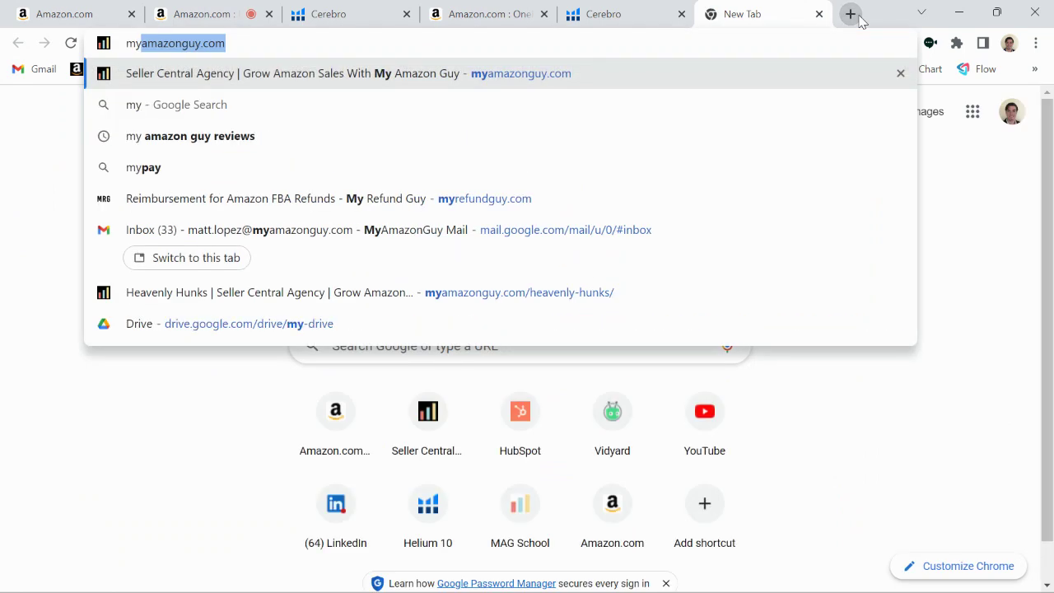
key("Return")
Open the Chirp Wheel Foam Roller listing on Amazon in another new tab, and switch back to the My Amazon Guy home page.
left_click(859, 18)
type("chirp")
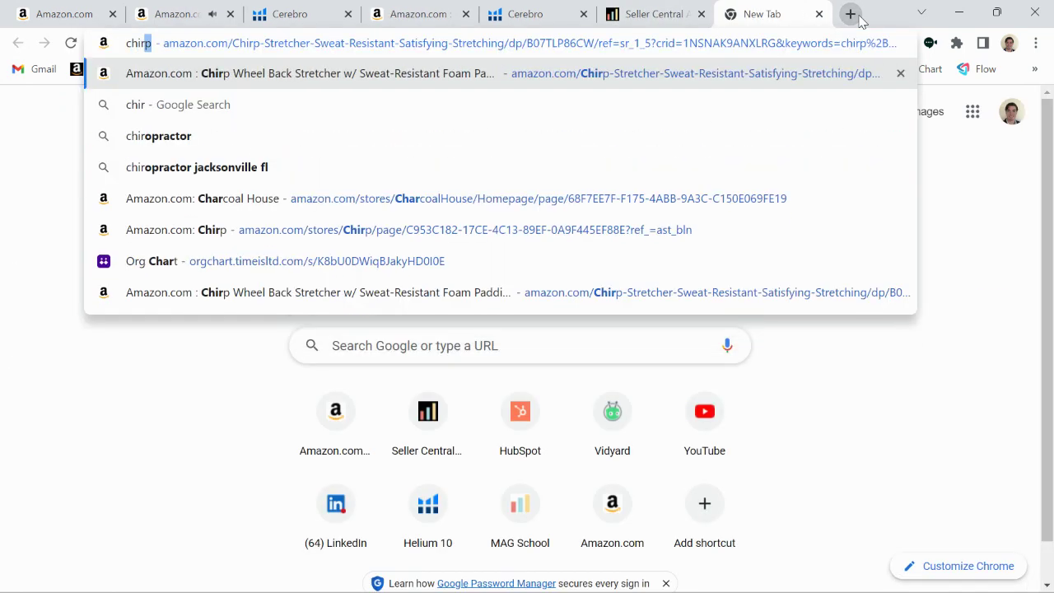
key("Return")
scroll(667, 341, "down", 1)
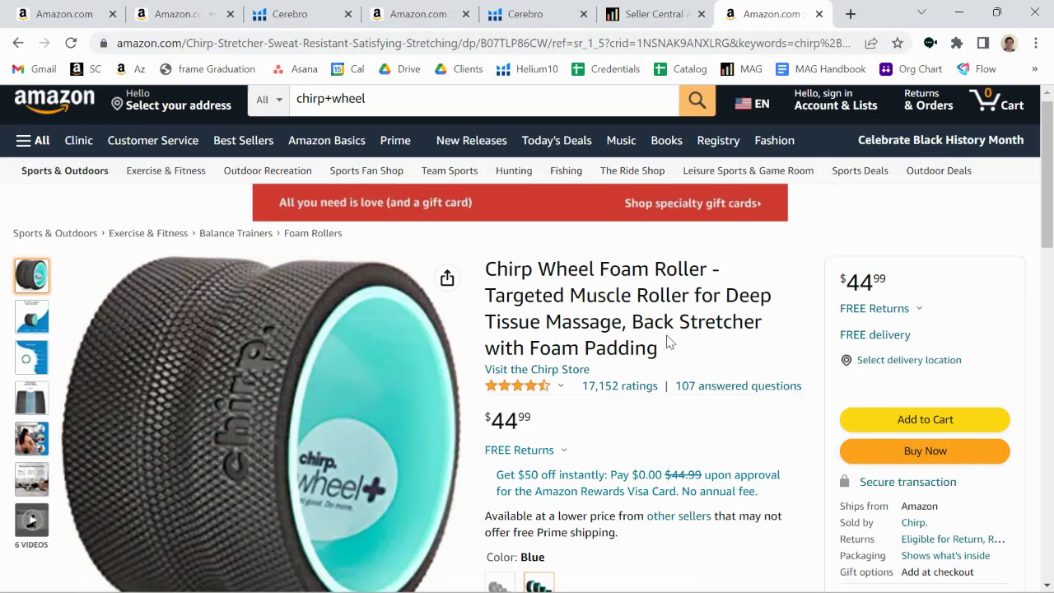
left_click(658, 8)
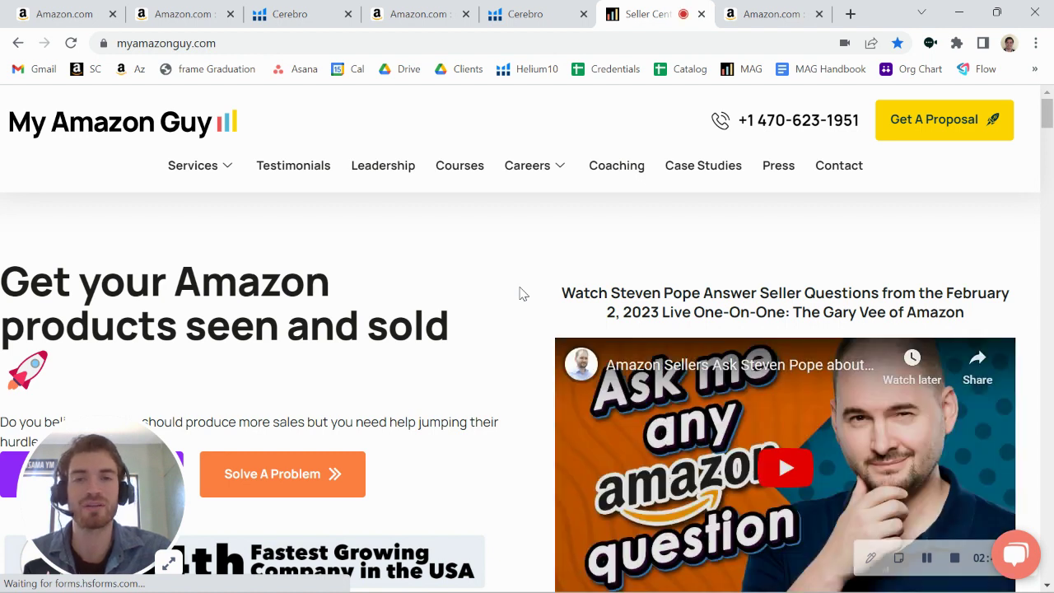
Go back to the mini kettlebell listing and highlight the shipper's name in its Ships from line.
left_click(203, 6)
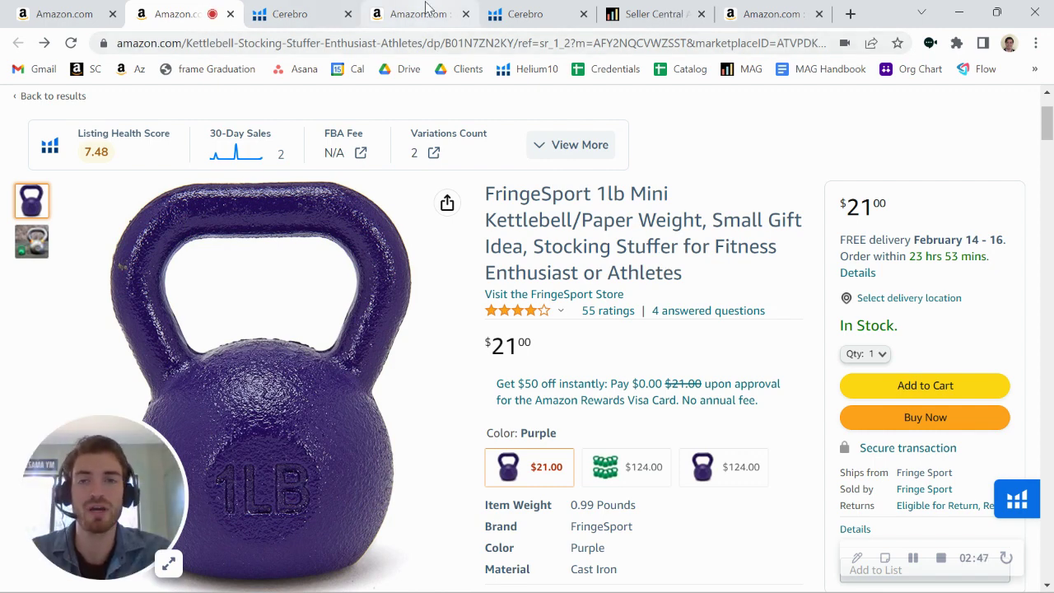
mouse_move(321, 325)
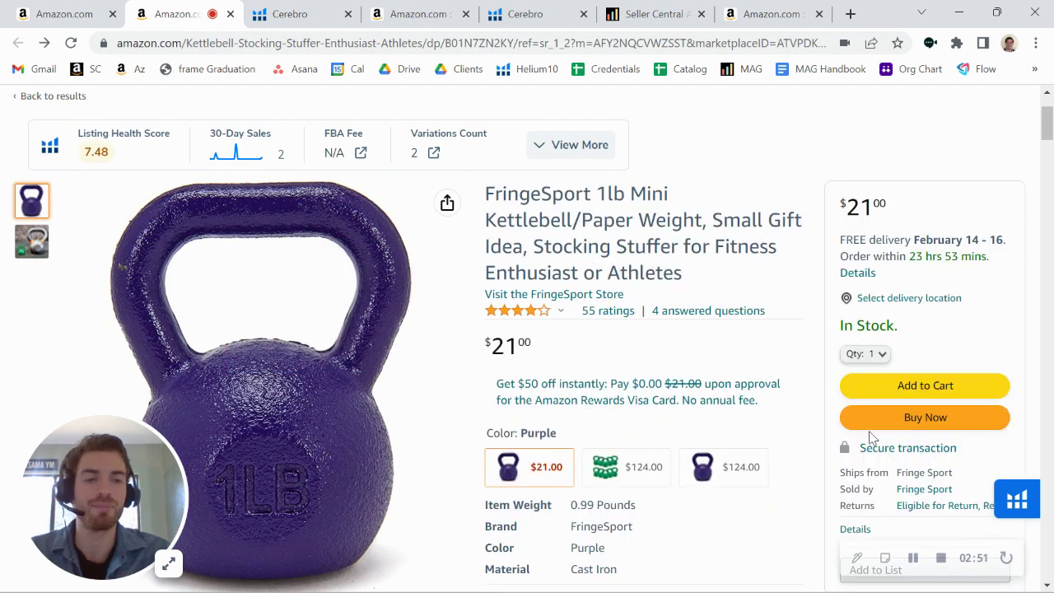
left_click_drag(957, 480, 895, 482)
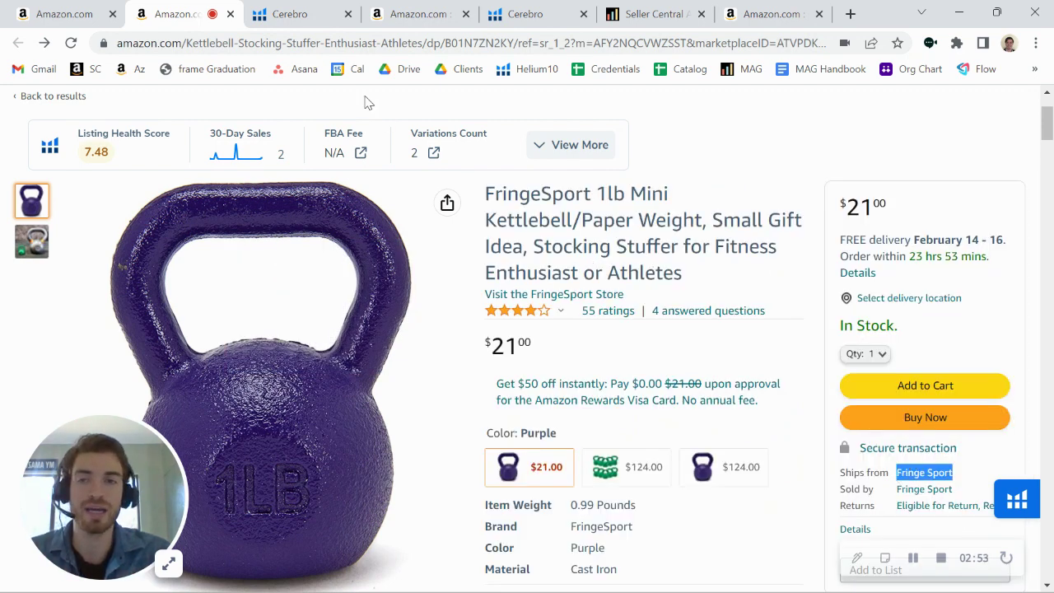
Look through Fringe Sport's seller results, checking the fulfillment method of each product, and return to the start of the list.
left_click(64, 14)
scroll(507, 246, "down", 1)
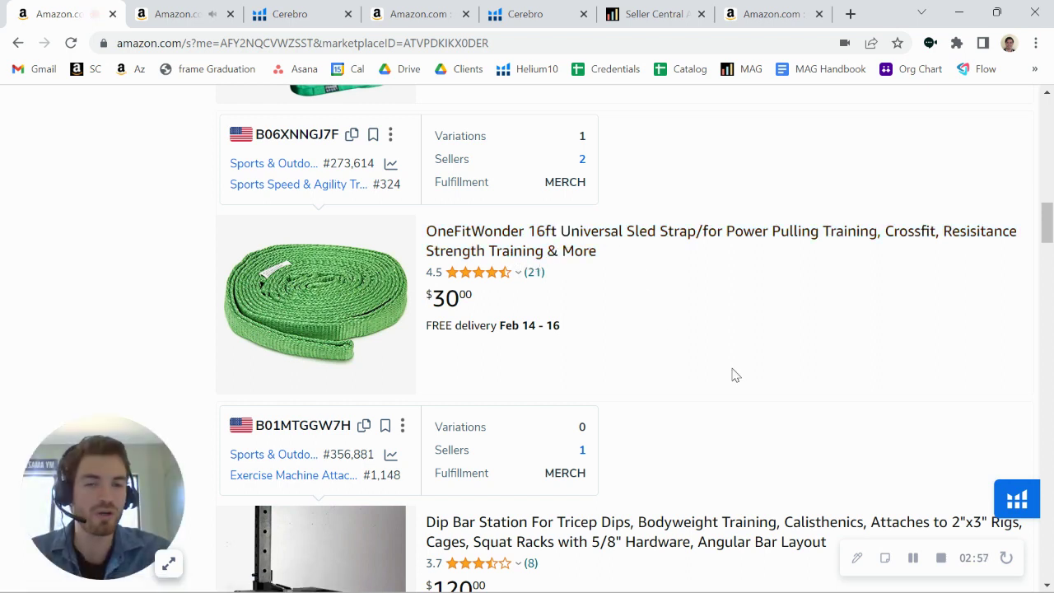
scroll(635, 315, "down", 3)
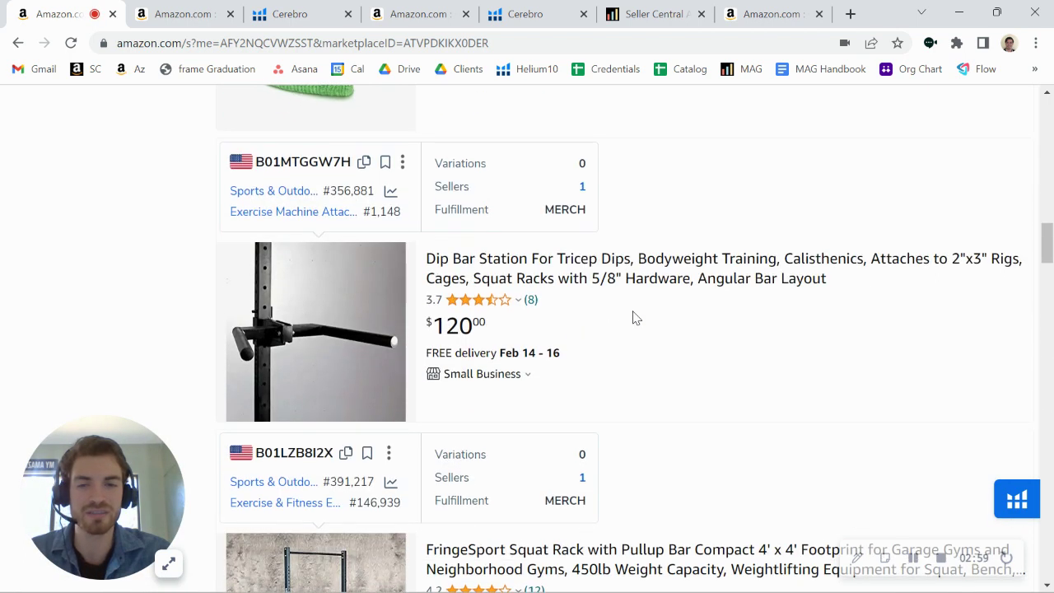
scroll(635, 318, "down", 9)
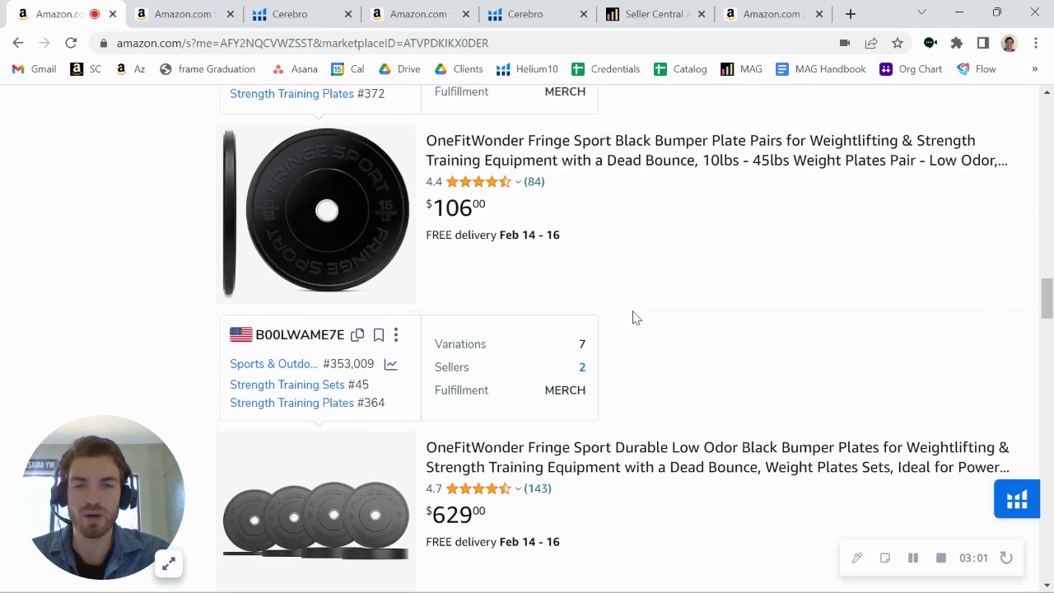
scroll(635, 318, "down", 12)
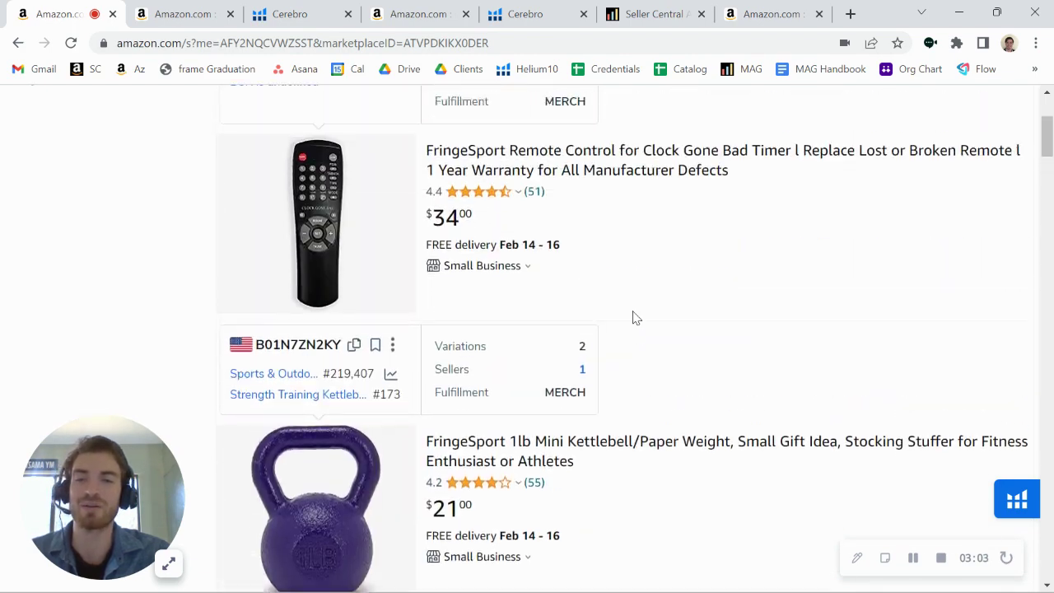
scroll(635, 317, "up", 3)
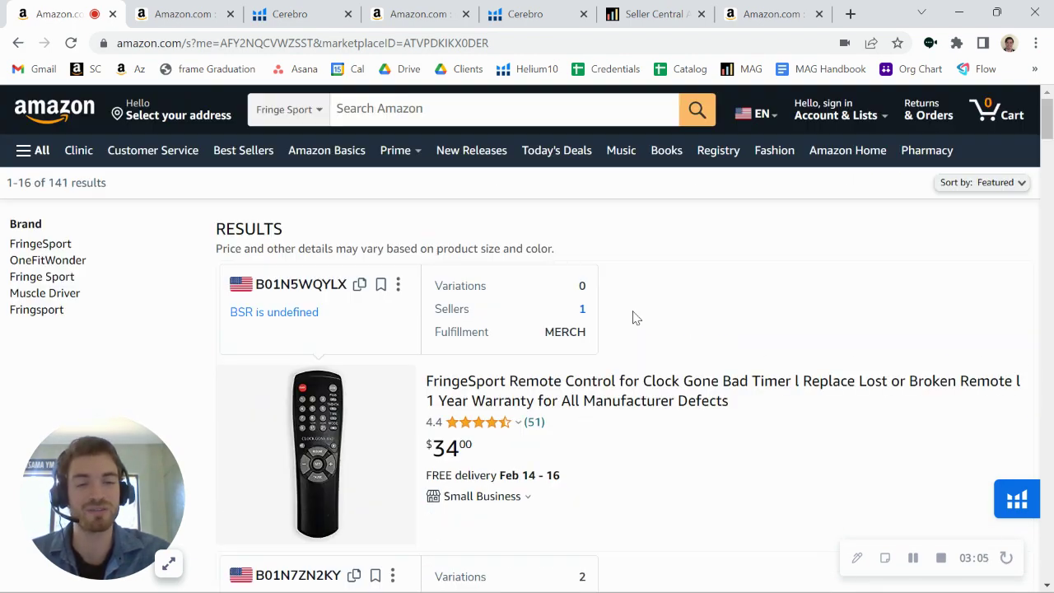